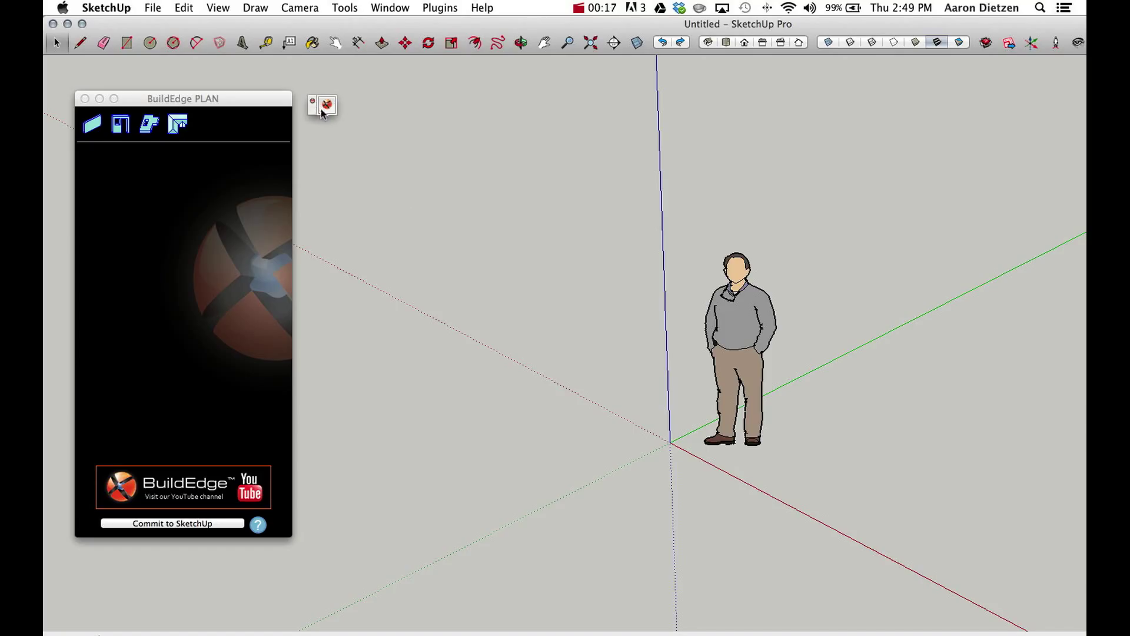
Reposition the BuildEdge PLAN palette and its small floating toolbar, and close the toolbar.
drag(312, 108, 374, 110)
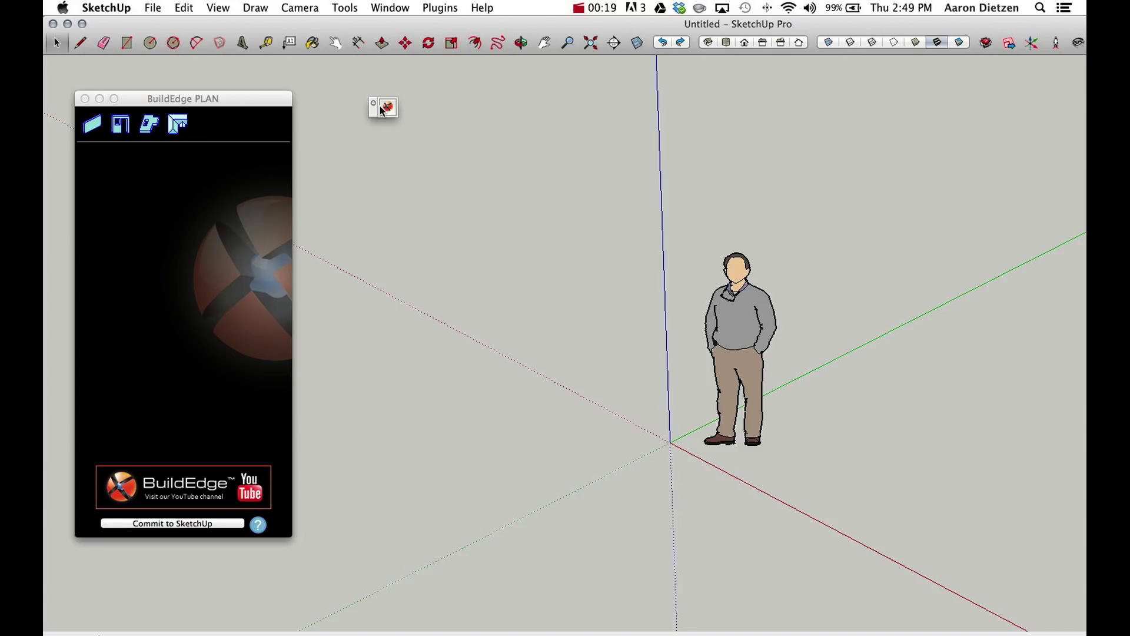
click(275, 130)
click(386, 108)
drag(268, 109, 313, 110)
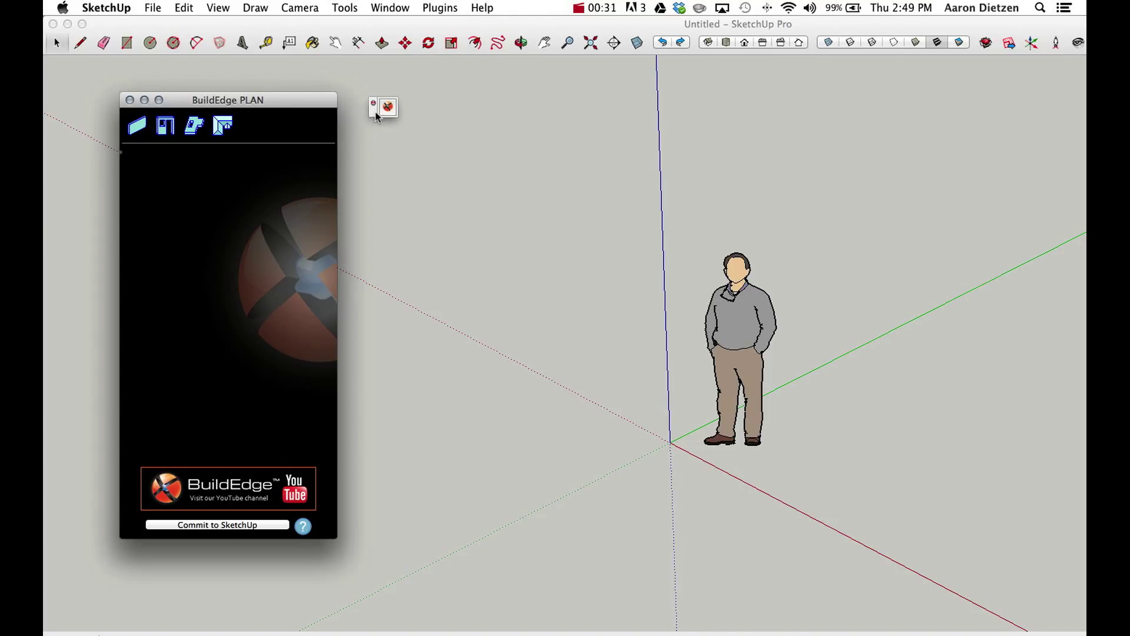
drag(375, 112, 399, 123)
click(297, 109)
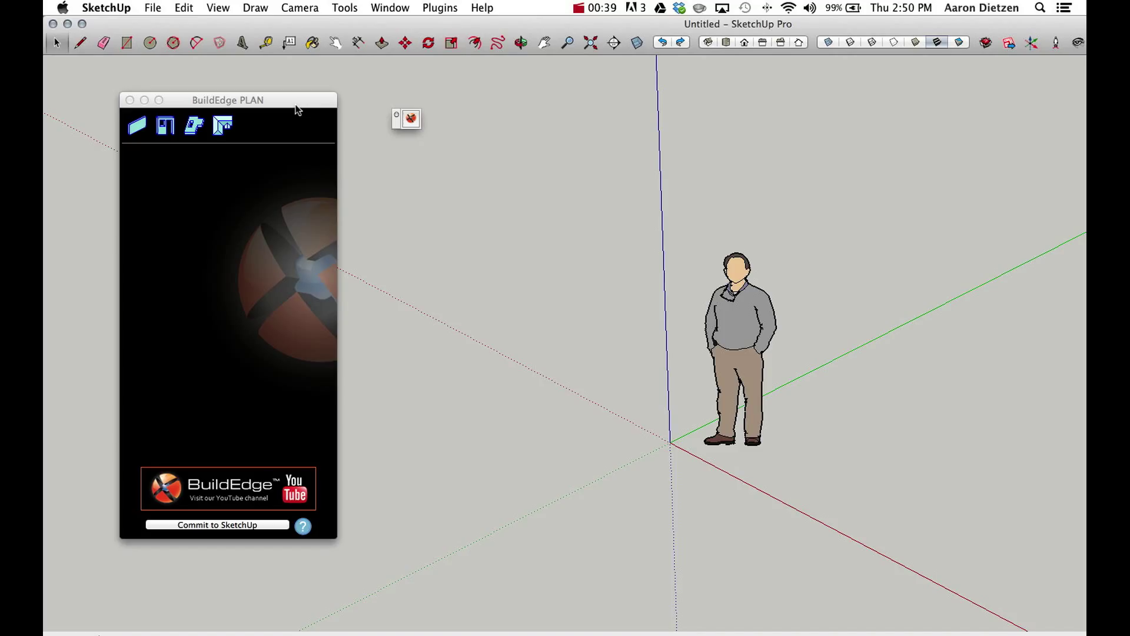
click(246, 96)
click(396, 116)
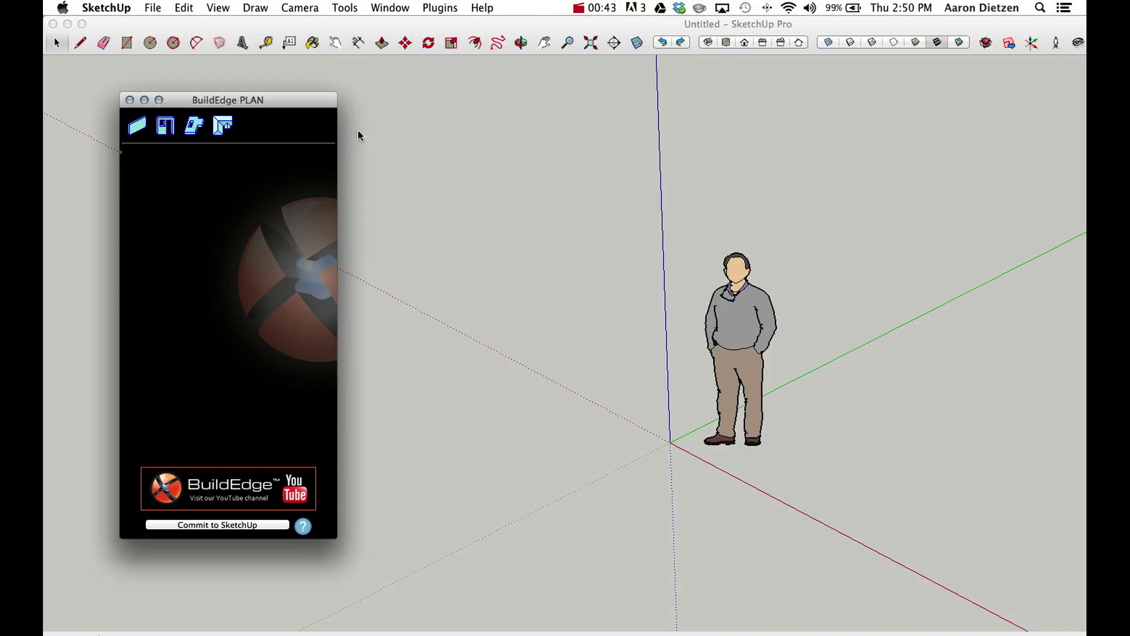
Fit the SketchUp window to the screen and park the BuildEdge PLAN palette beside the standing figure, clear of the axes' origin.
drag(296, 102, 284, 105)
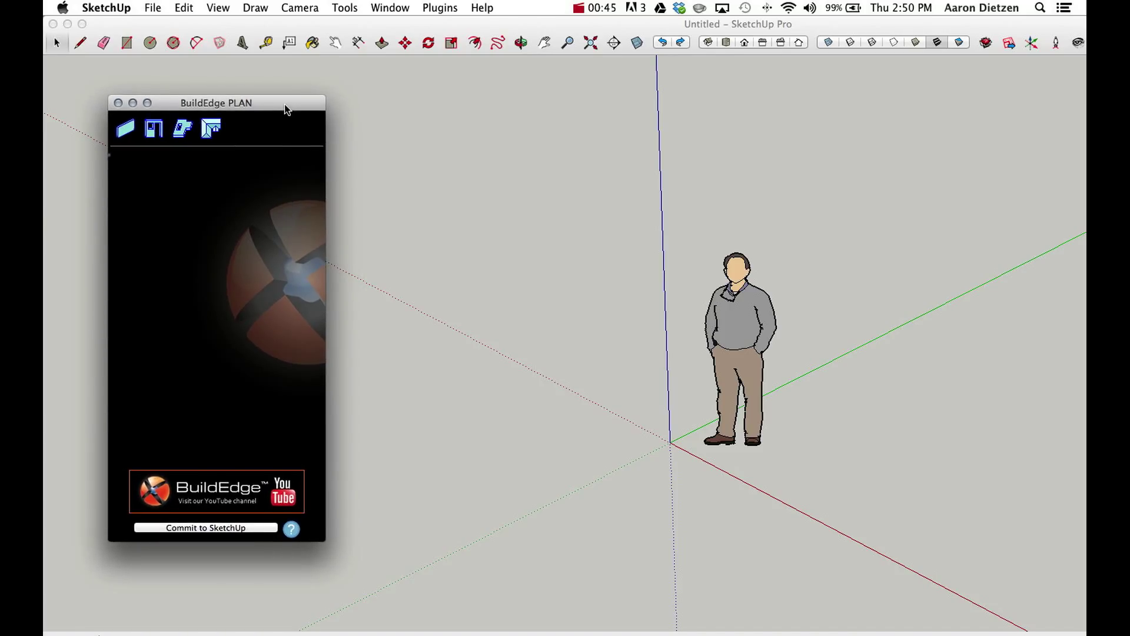
click(351, 158)
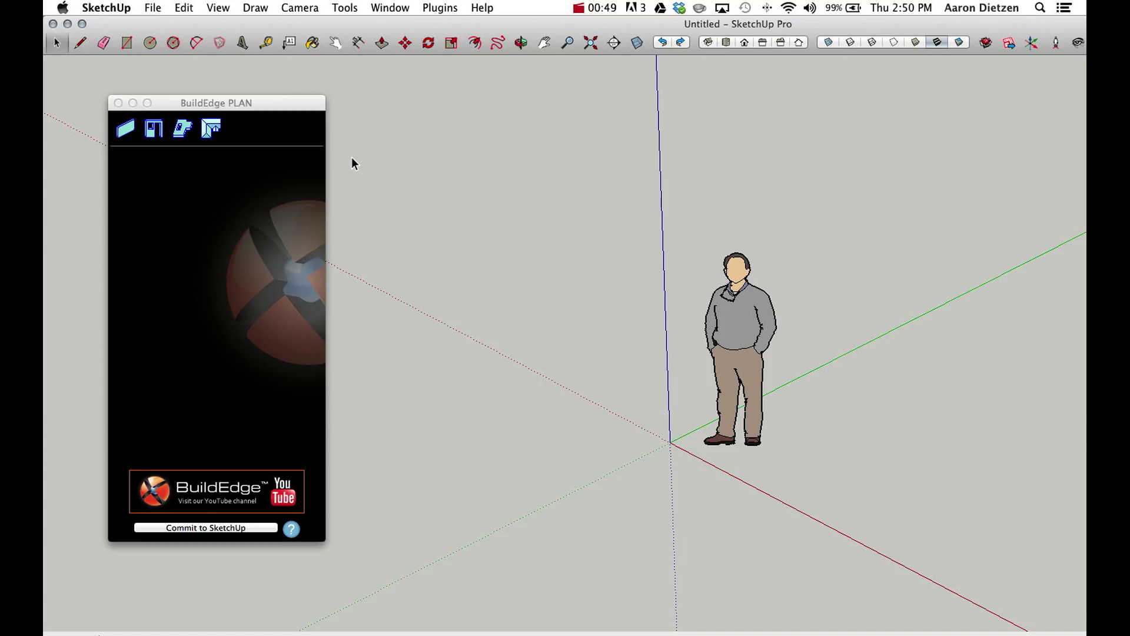
click(256, 157)
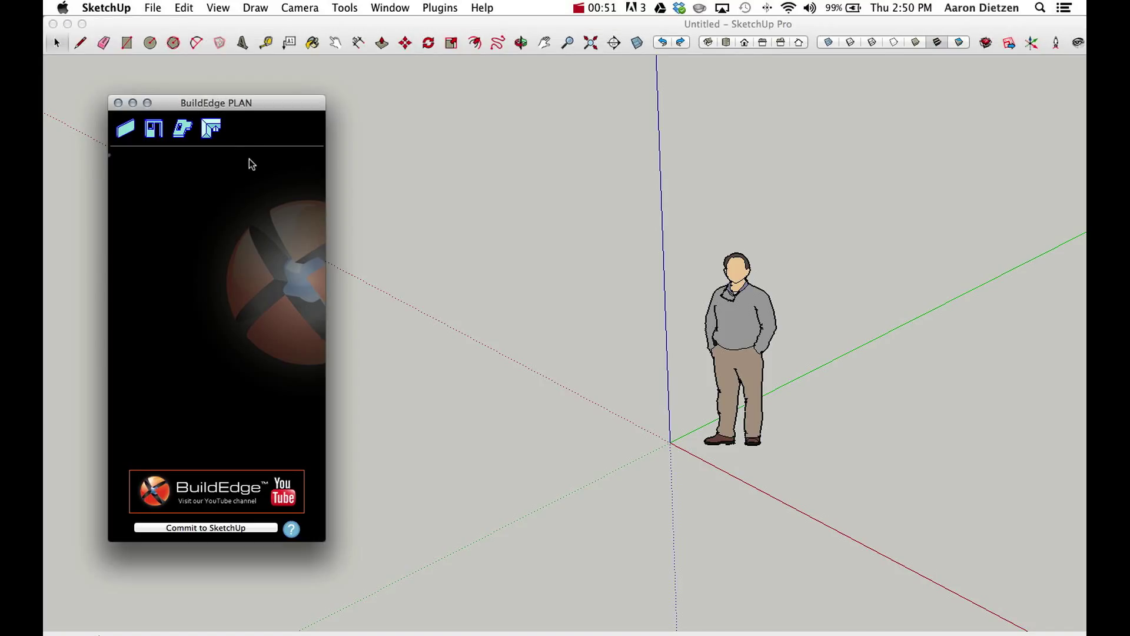
click(243, 111)
drag(242, 110, 268, 109)
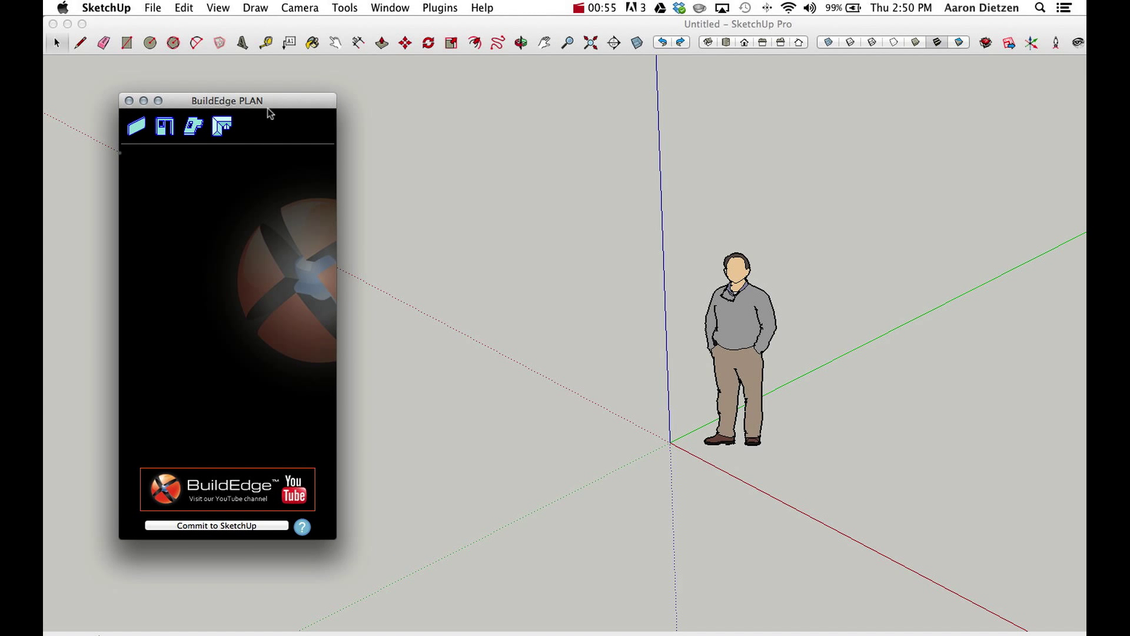
drag(339, 130, 212, 119)
click(82, 24)
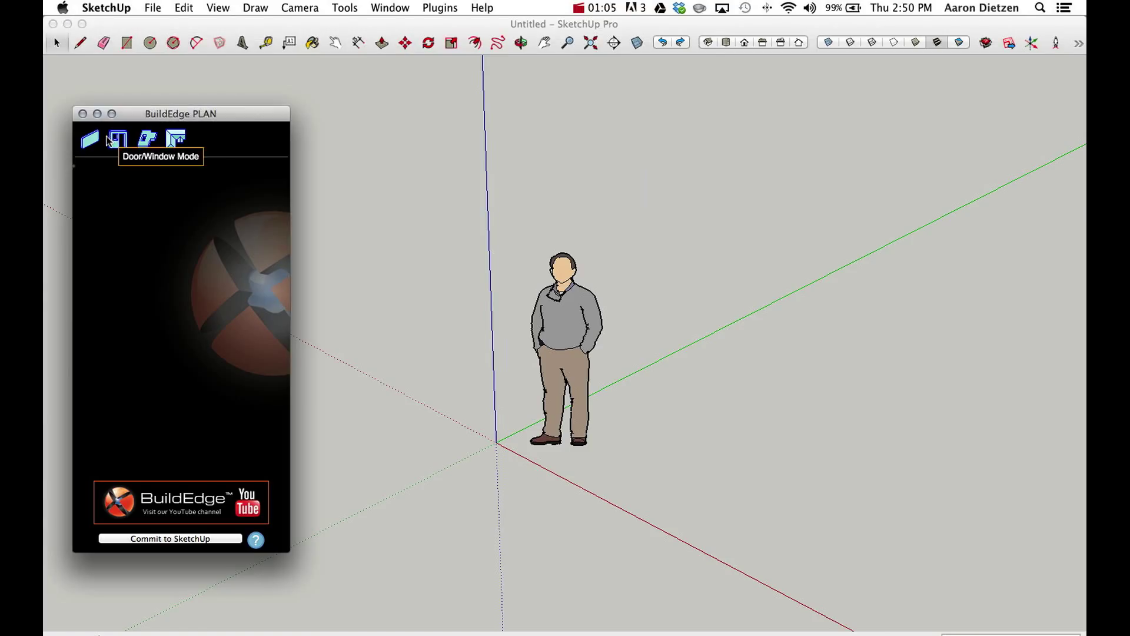
drag(137, 119, 141, 106)
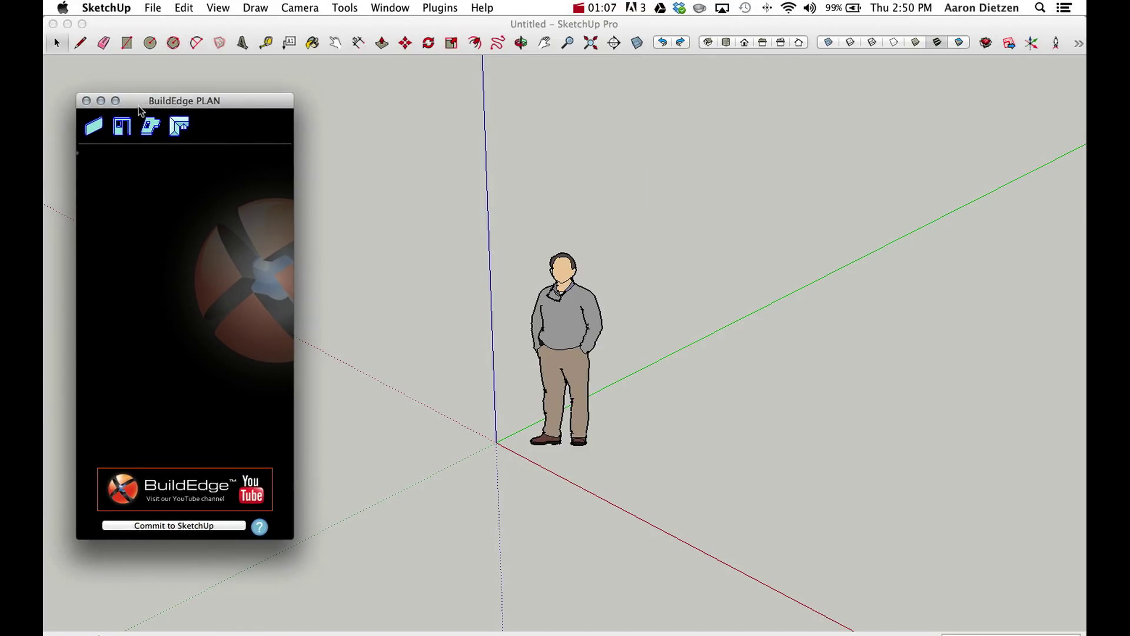
Look through the default properties offered by the wall, door/window, floor and roof modes of BuildEdge PLAN.
click(94, 127)
click(122, 126)
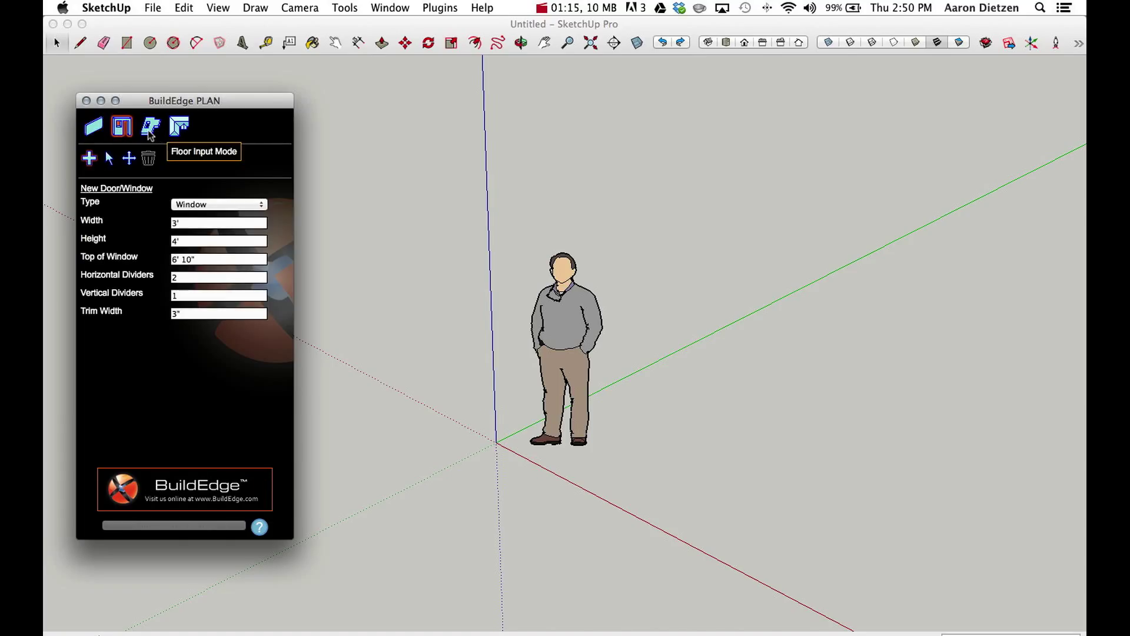
click(150, 128)
click(178, 128)
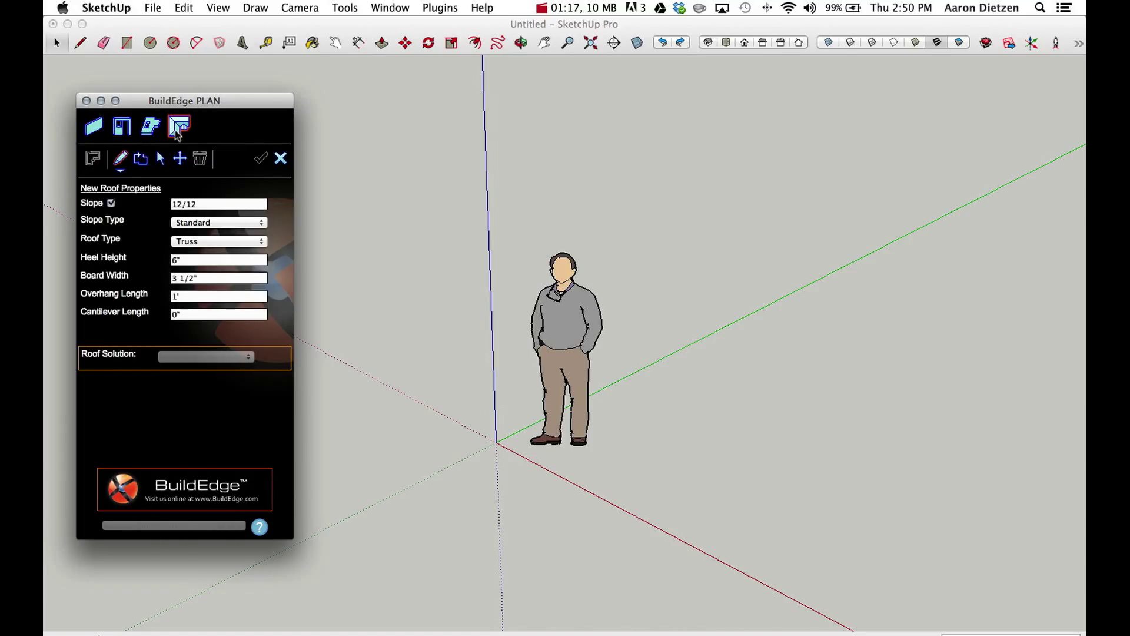
Draw a straight wall 8" wide and 8' high in front of the standing figure, crossing the red axis.
click(92, 134)
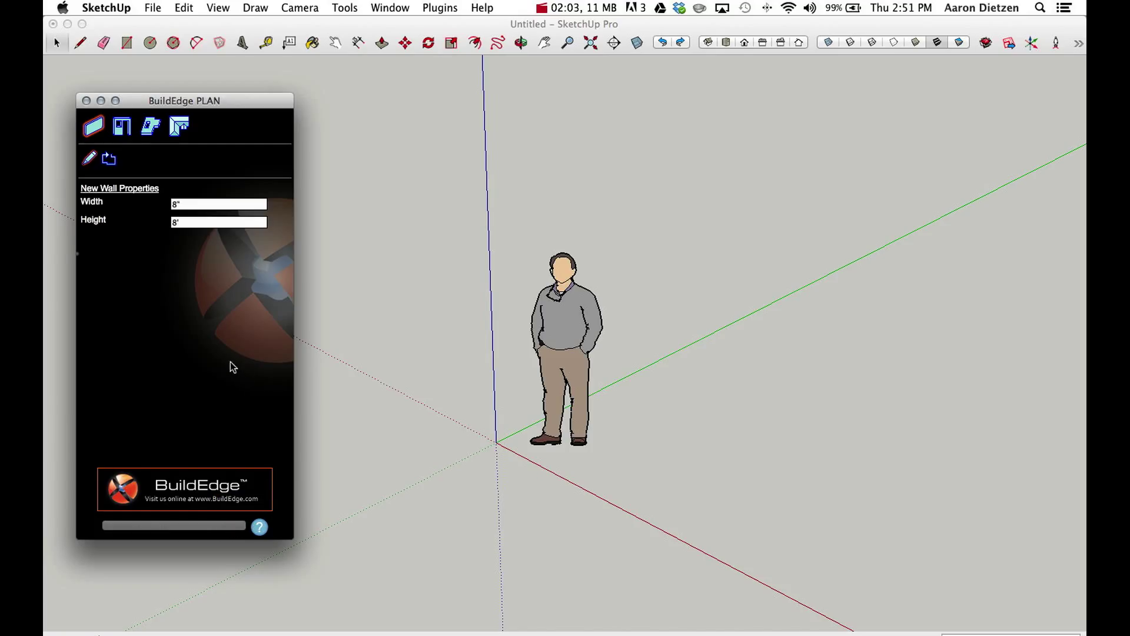
click(89, 159)
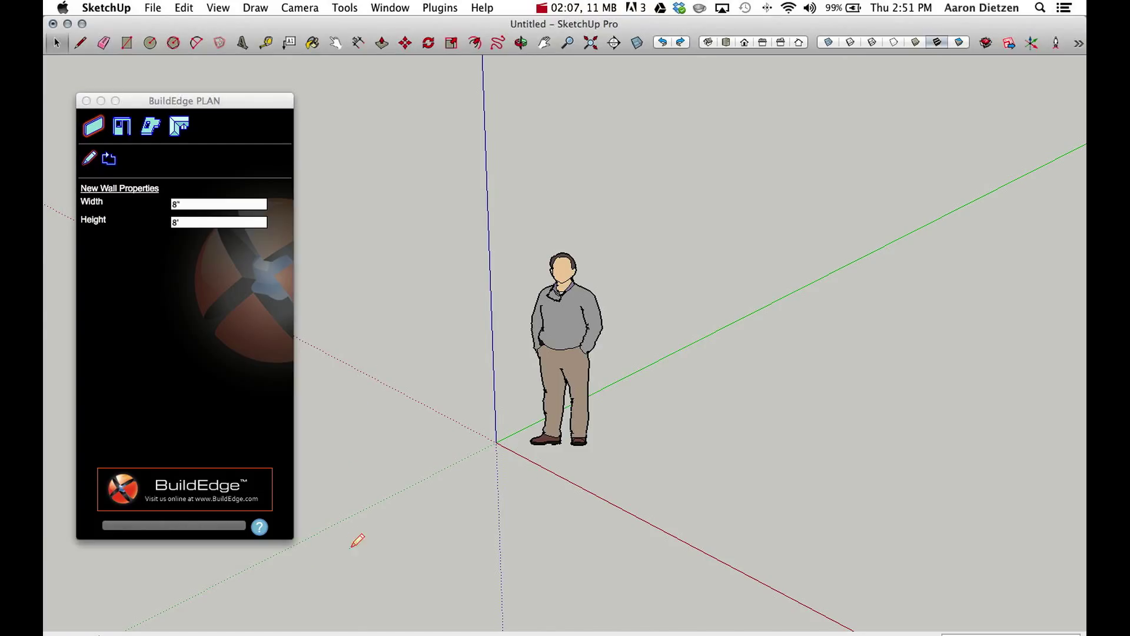
click(126, 236)
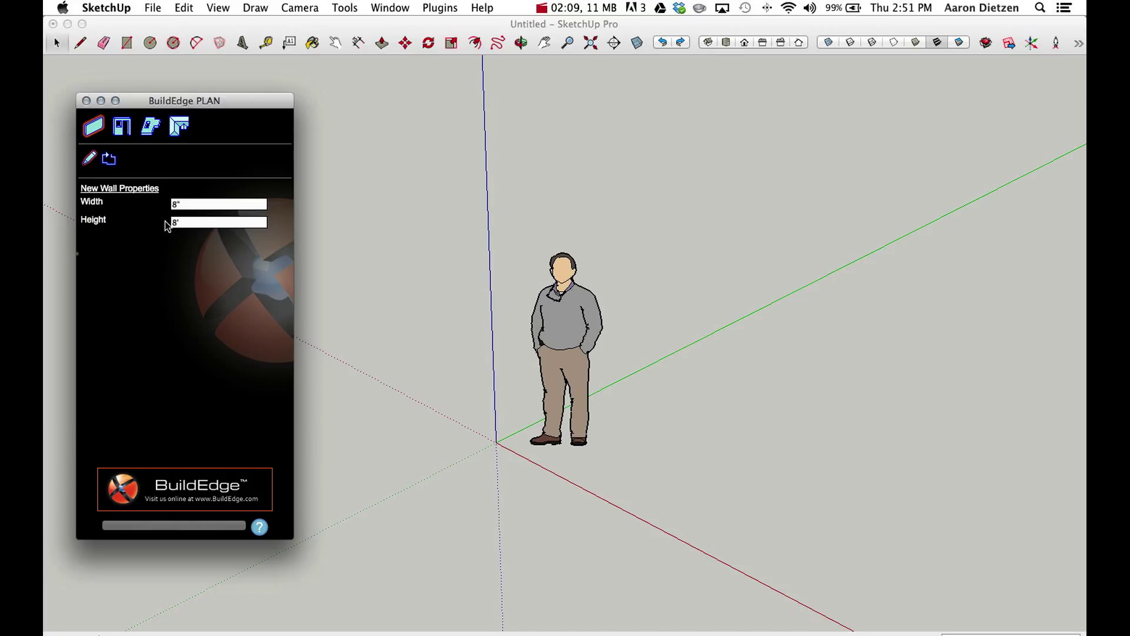
click(355, 507)
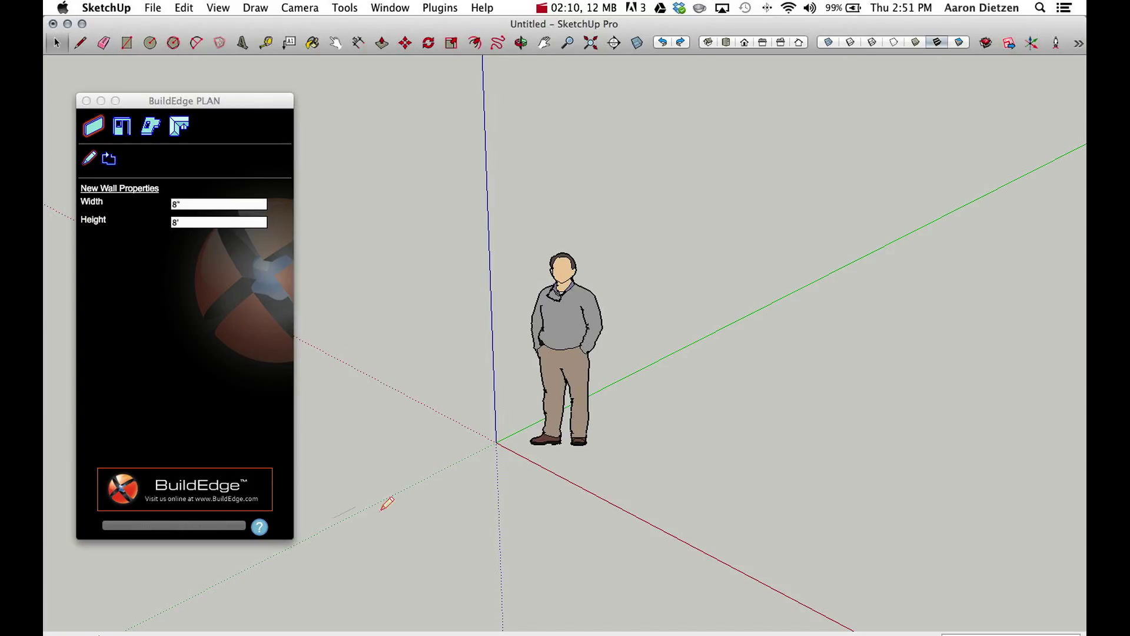
click(853, 514)
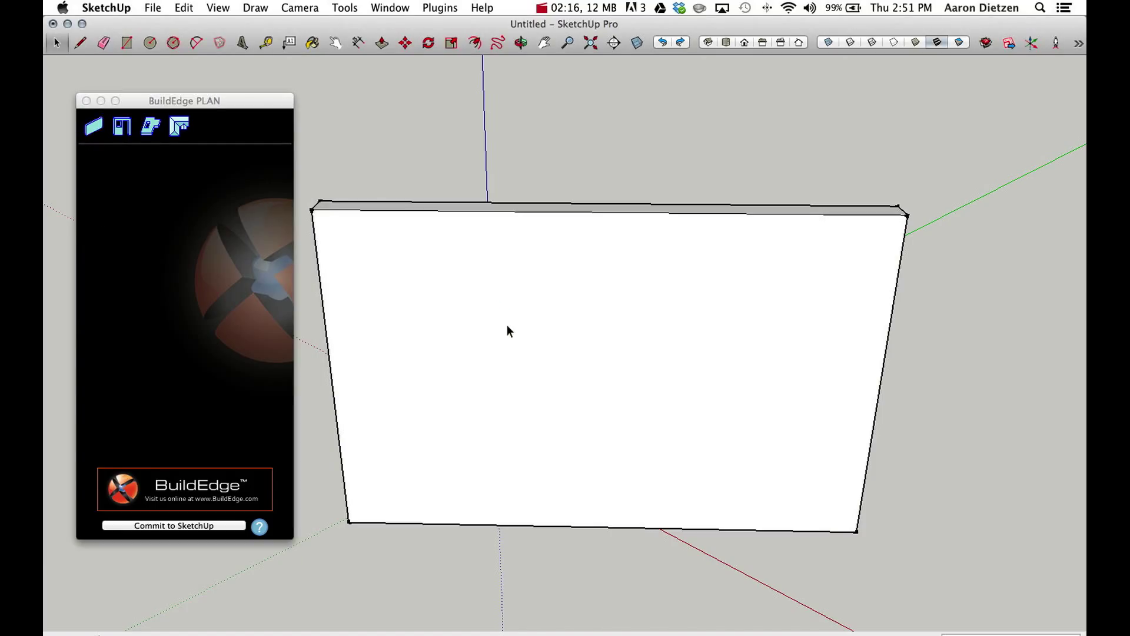
Set the drawn wall's width to 6" and apply the change.
click(509, 321)
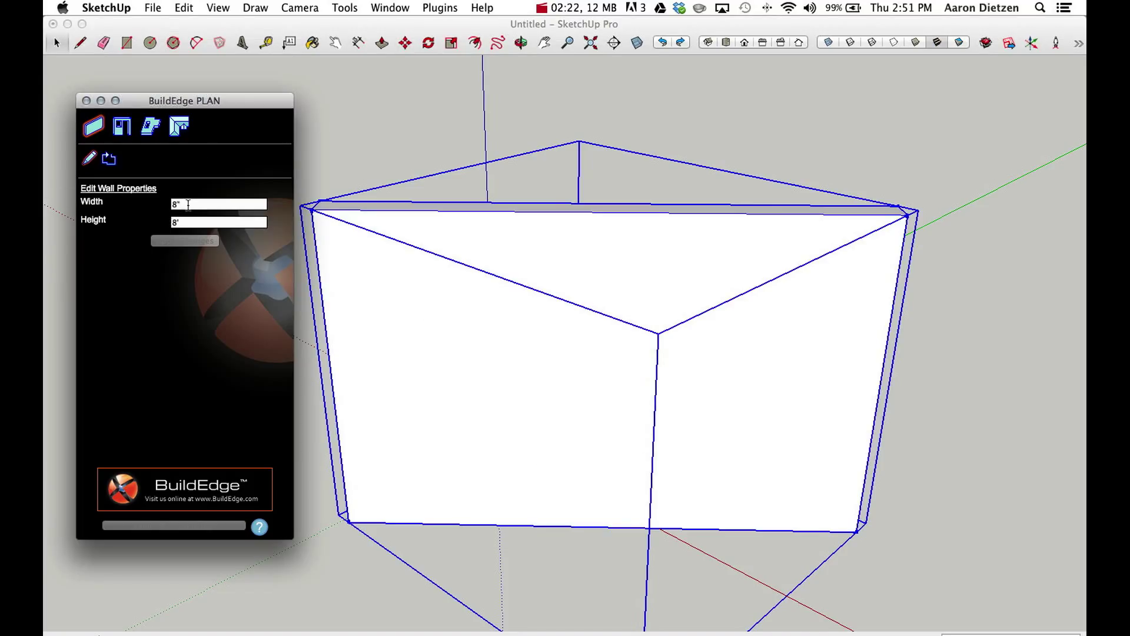
drag(182, 204, 155, 201)
text(6")
click(193, 222)
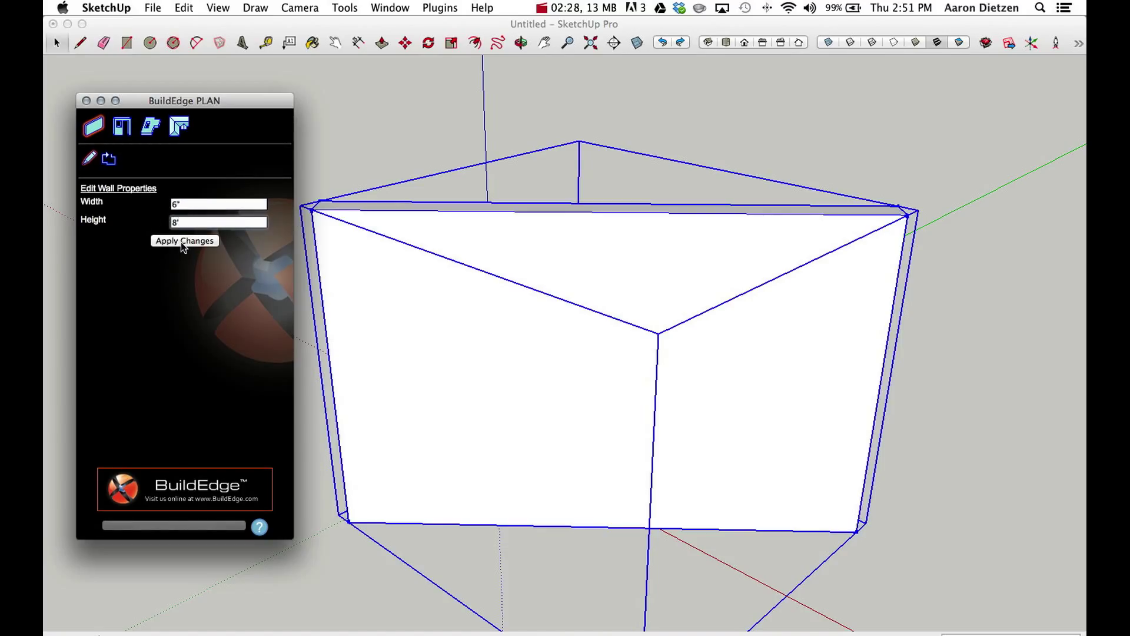
click(180, 243)
click(186, 242)
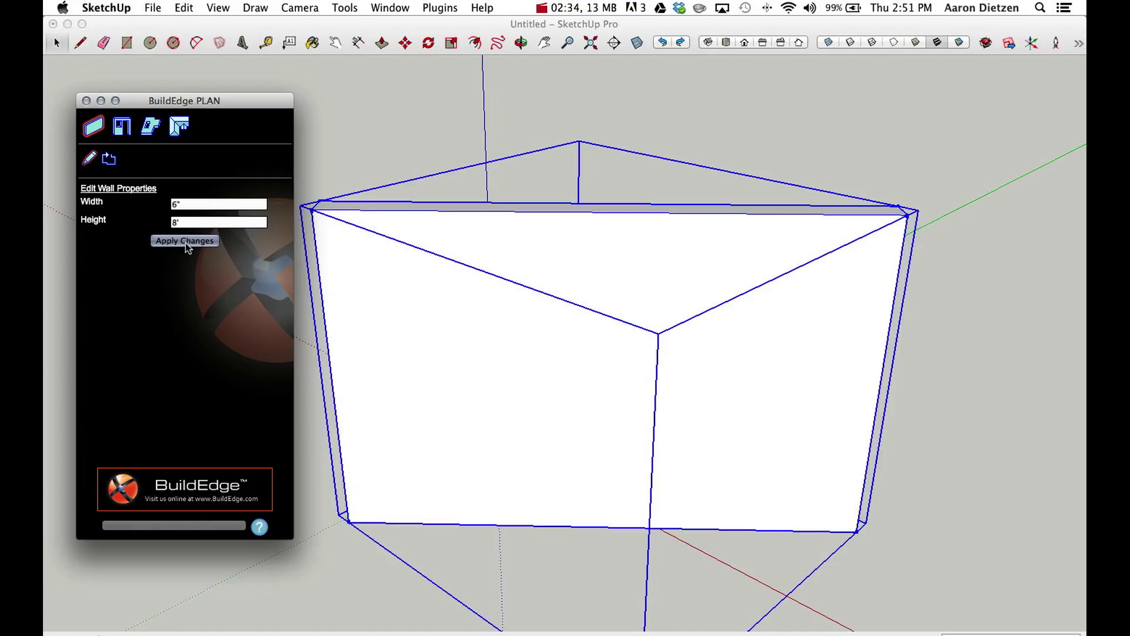
Delete the wall from the model.
click(621, 203)
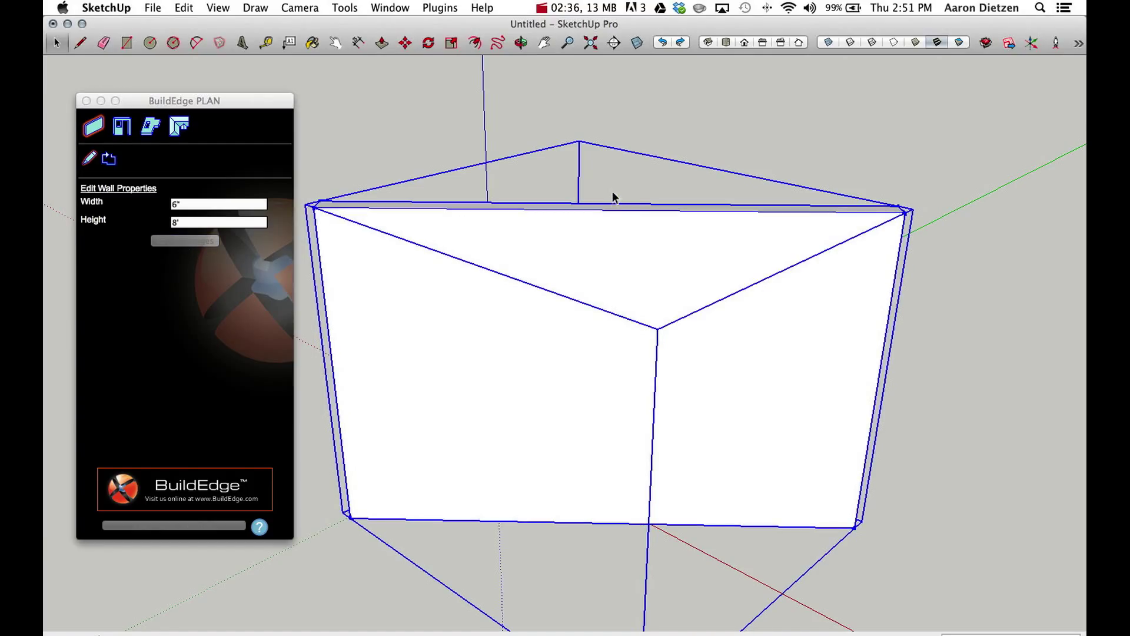
key(Delete)
Examine the properties for a new door or window, including the available opening types.
click(121, 126)
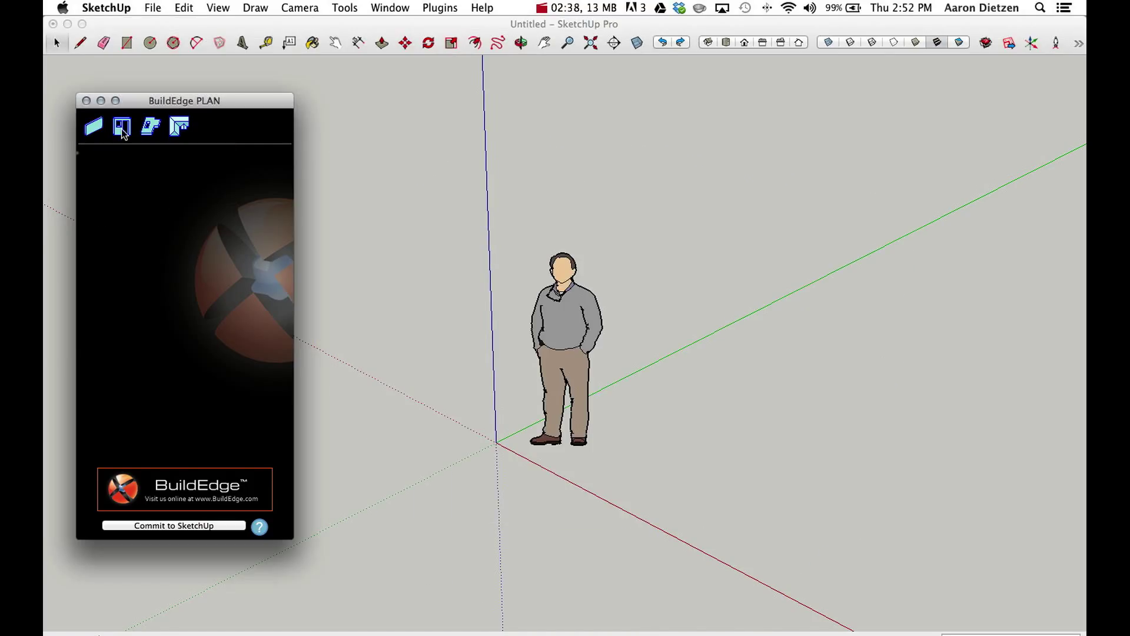
click(121, 126)
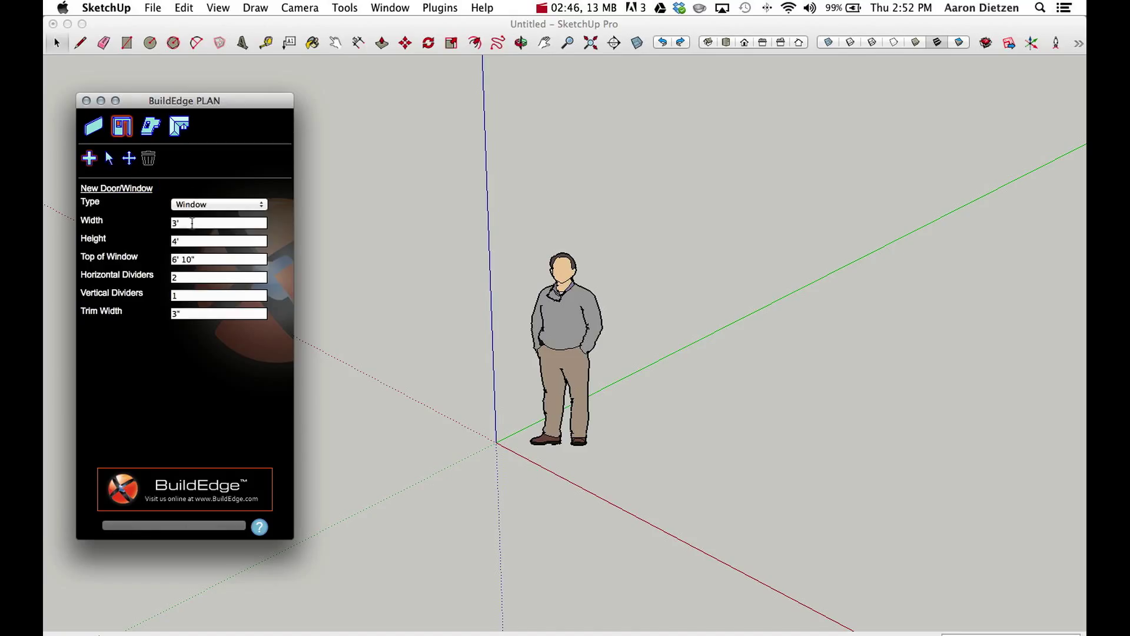
click(225, 205)
click(221, 212)
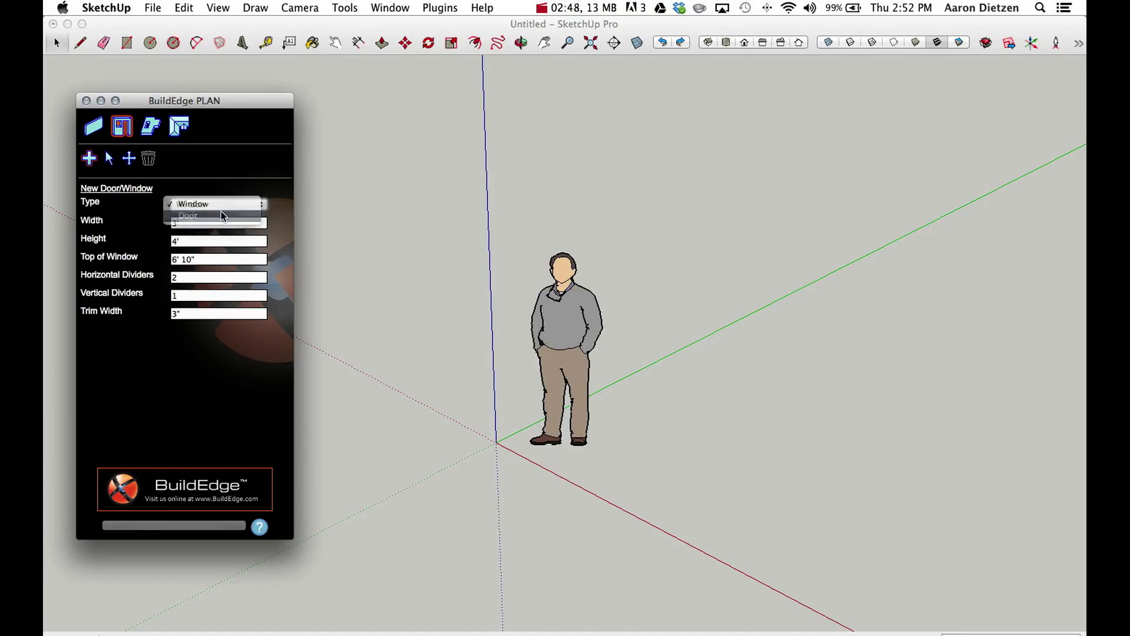
Compare the properties and the drawing, editing and finishing tools of the floor and roof modes.
click(157, 128)
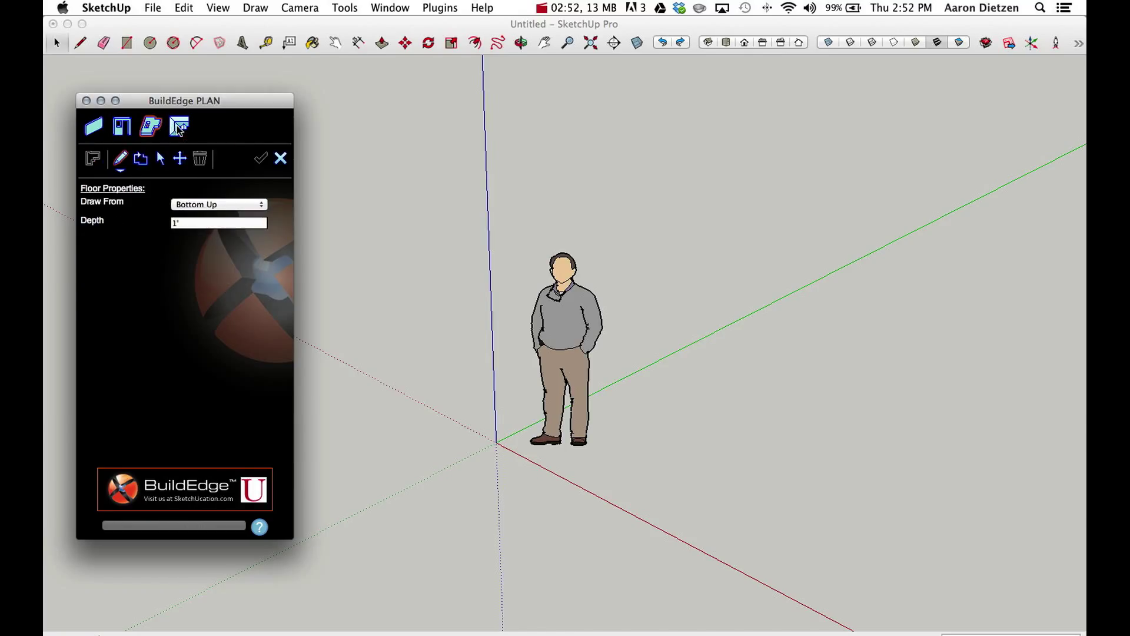
click(177, 127)
click(151, 128)
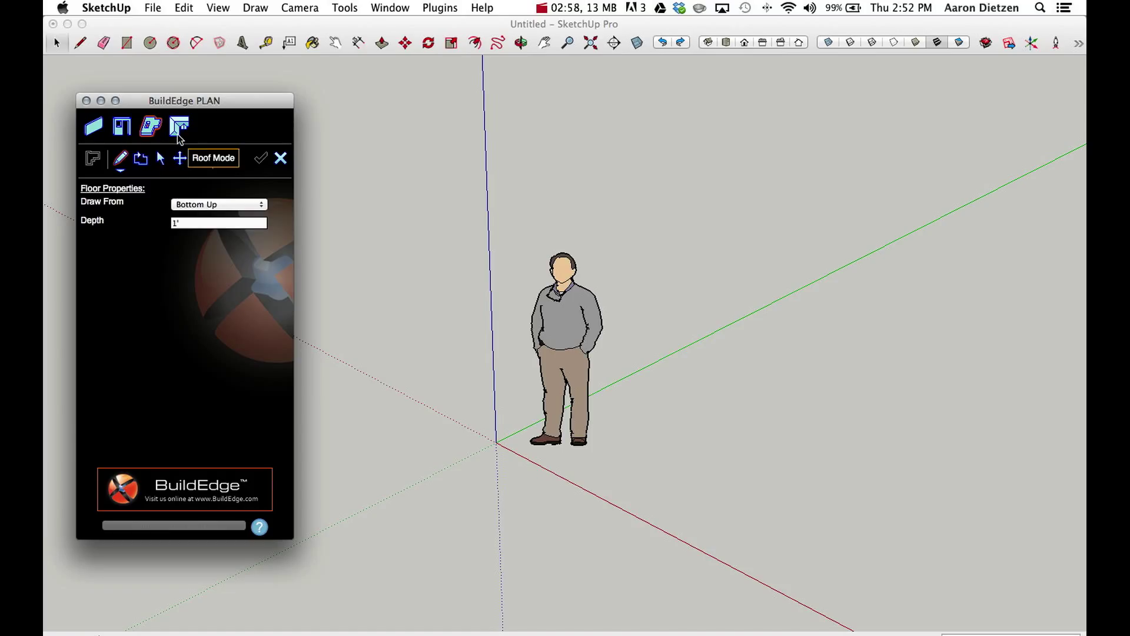
click(178, 131)
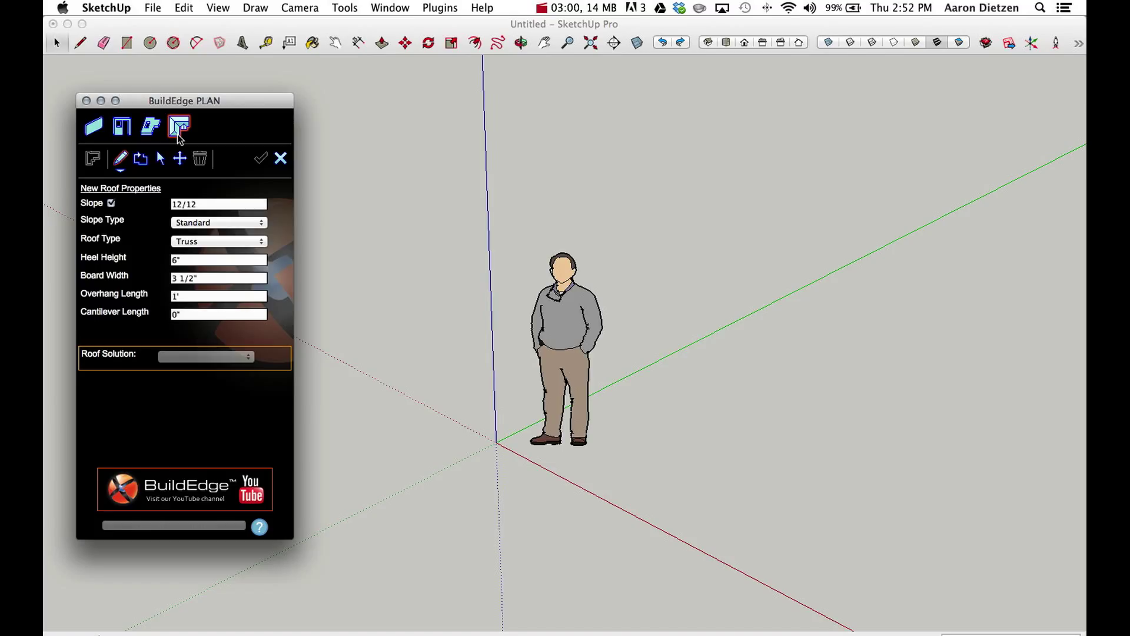
click(150, 133)
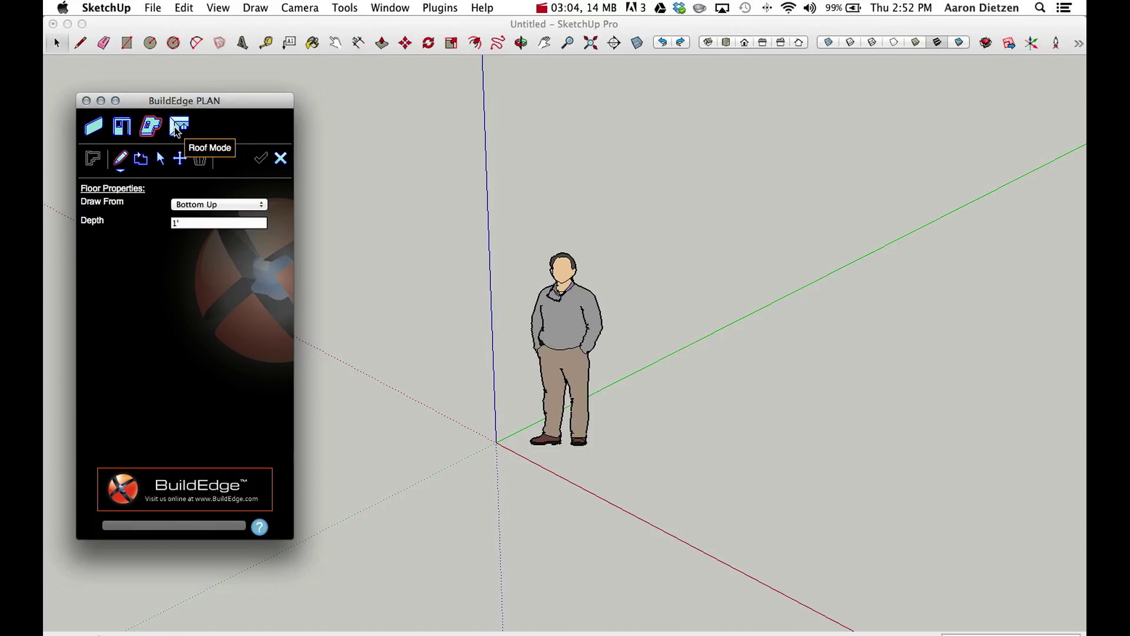
click(175, 127)
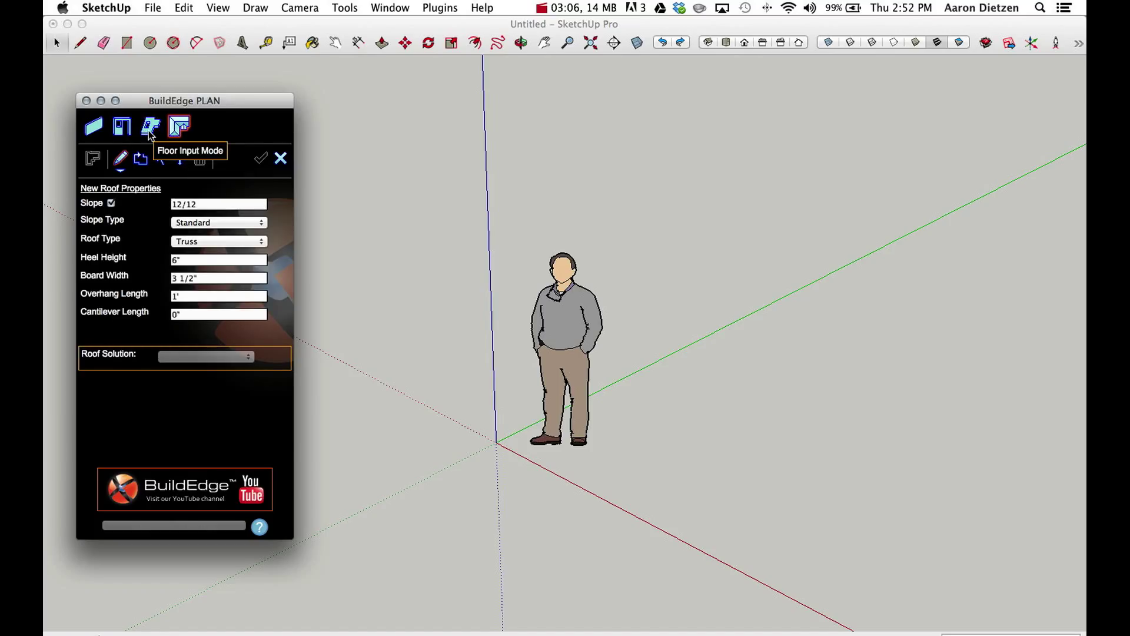
click(150, 130)
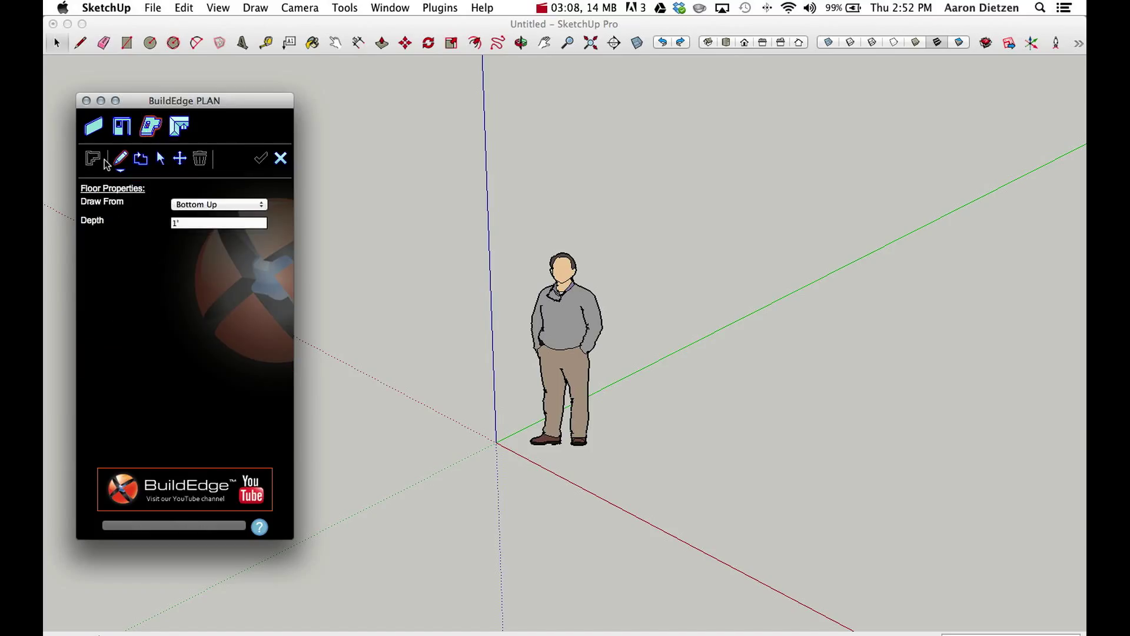
click(183, 131)
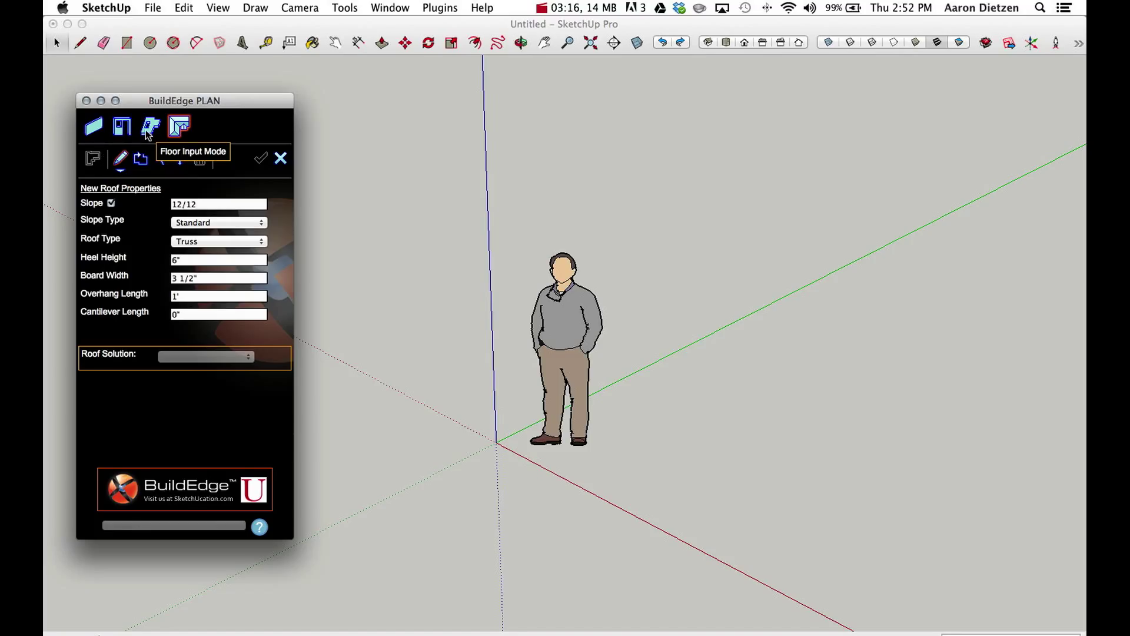
click(120, 160)
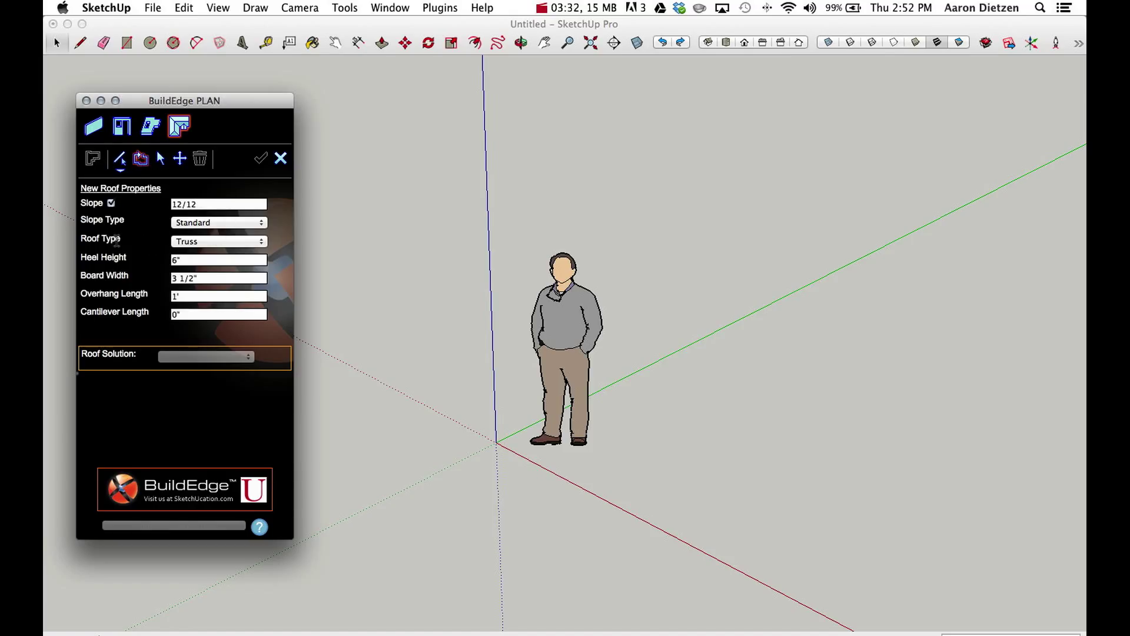
click(157, 132)
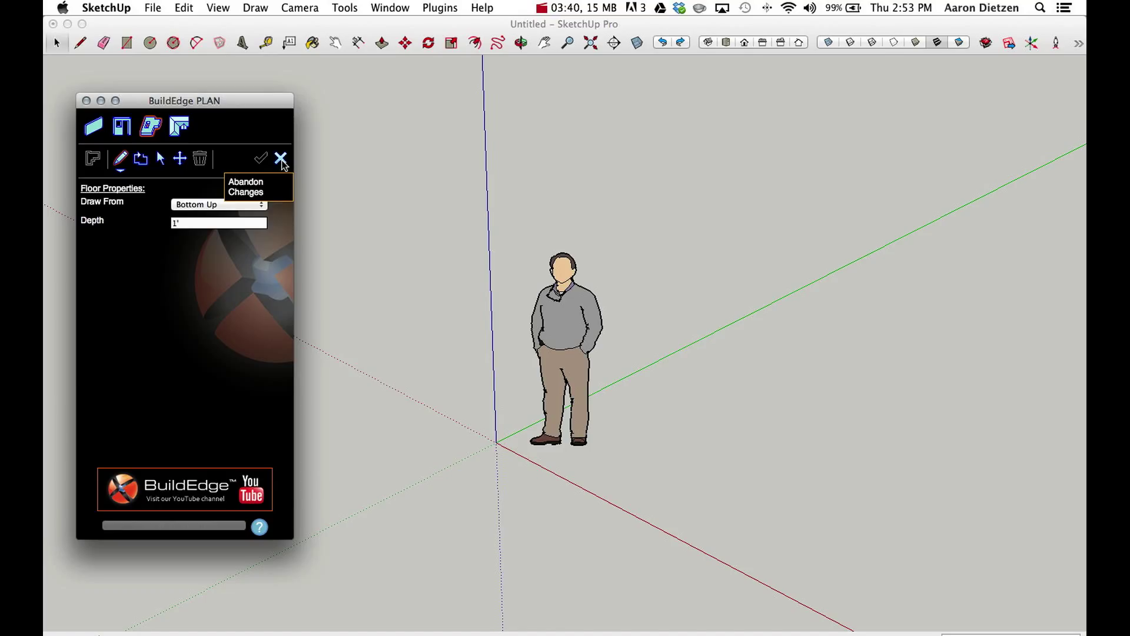
click(259, 159)
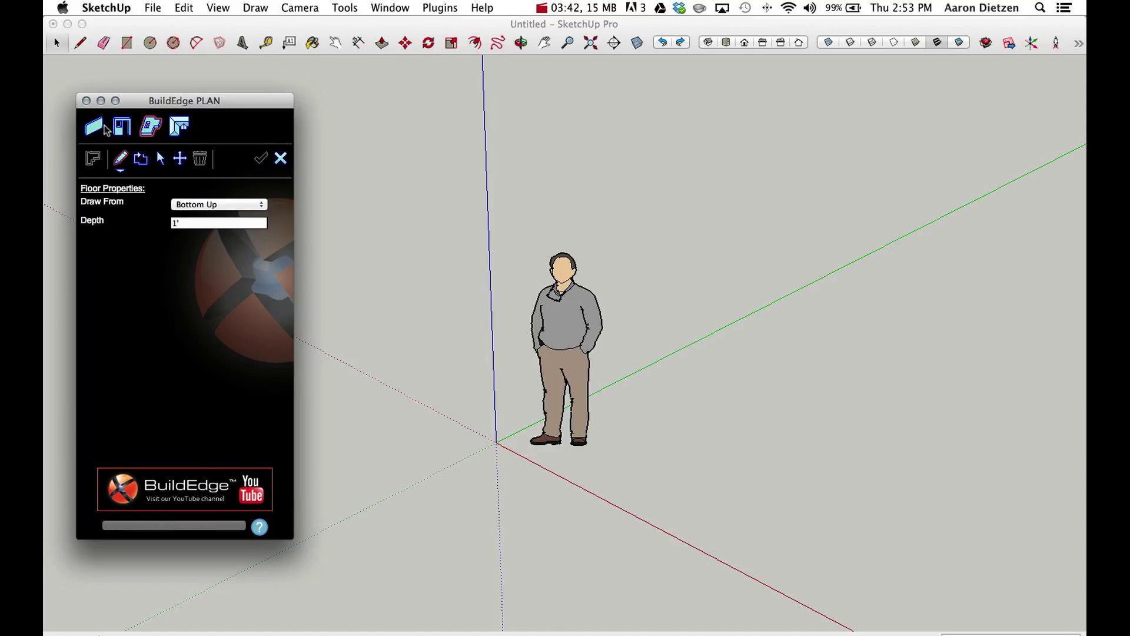